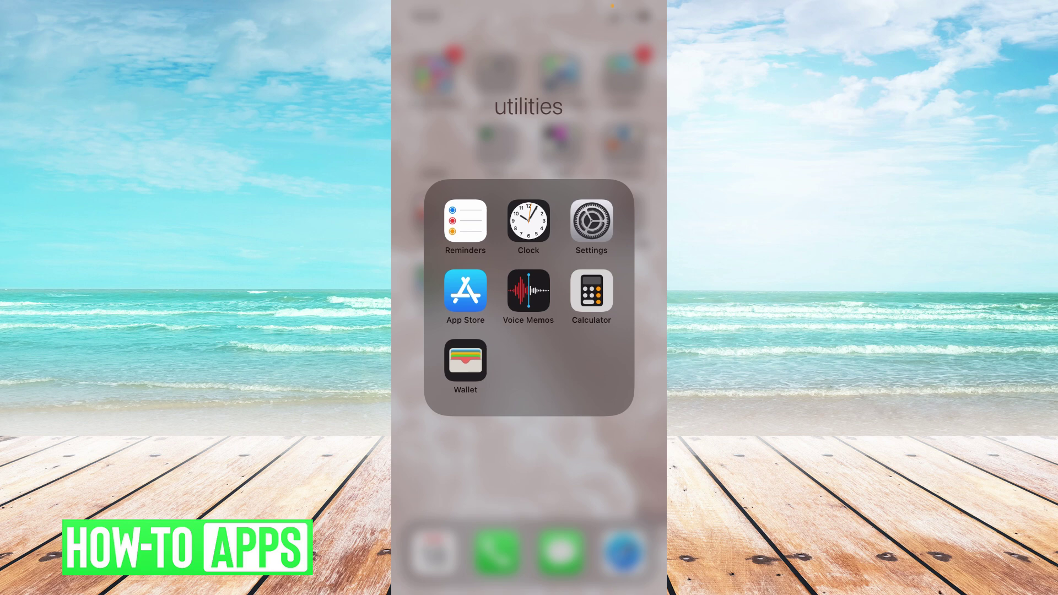
Search the App Store for 'insta' and bring up the Instagram listing
click(465, 292)
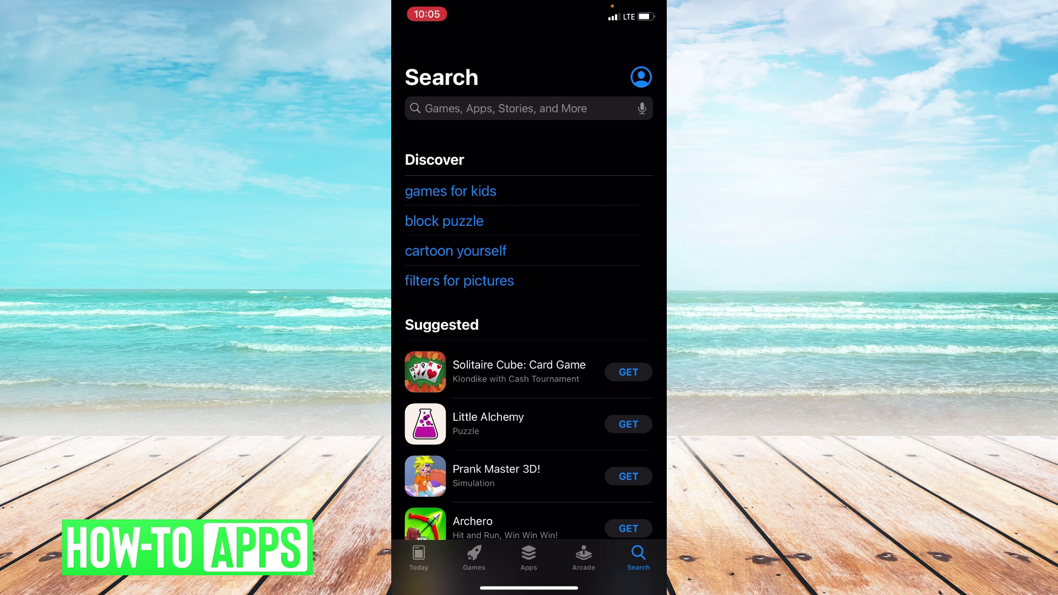
click(529, 108)
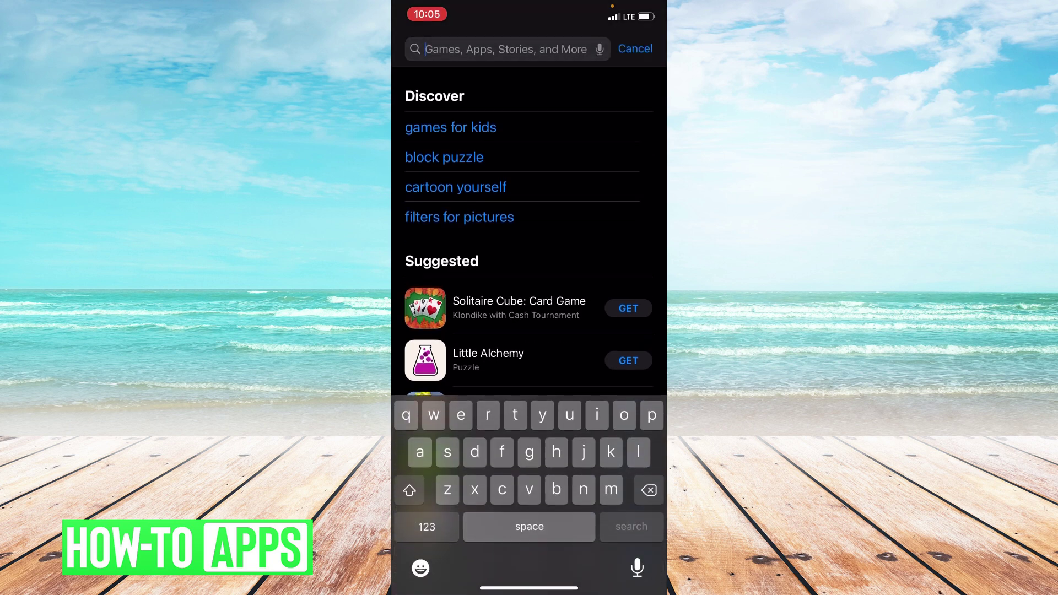
text(insta)
click(445, 90)
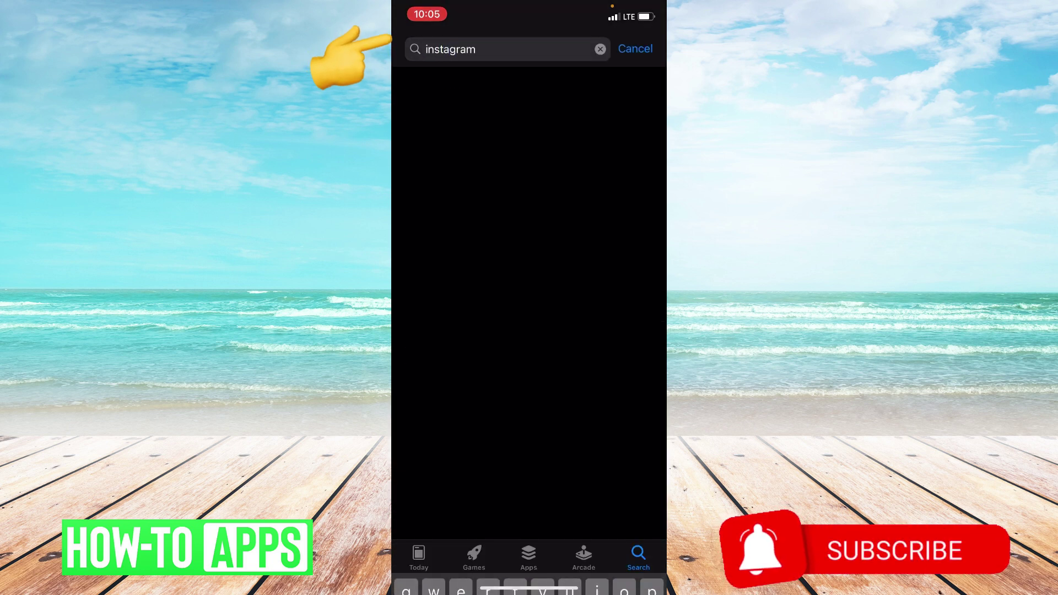
scroll(530, 331, down, 2)
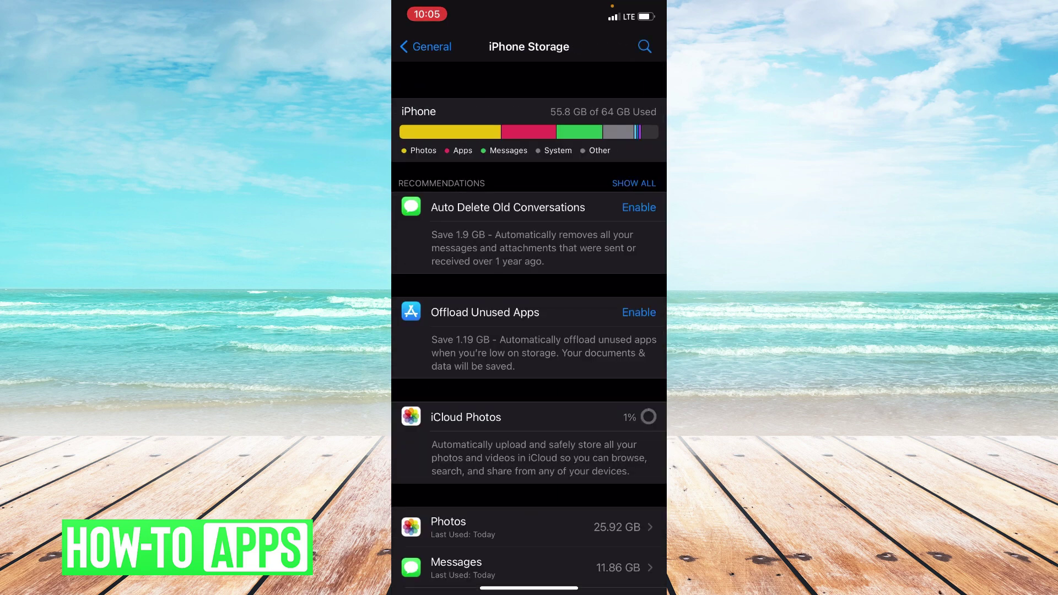
scroll(530, 321, down, 5)
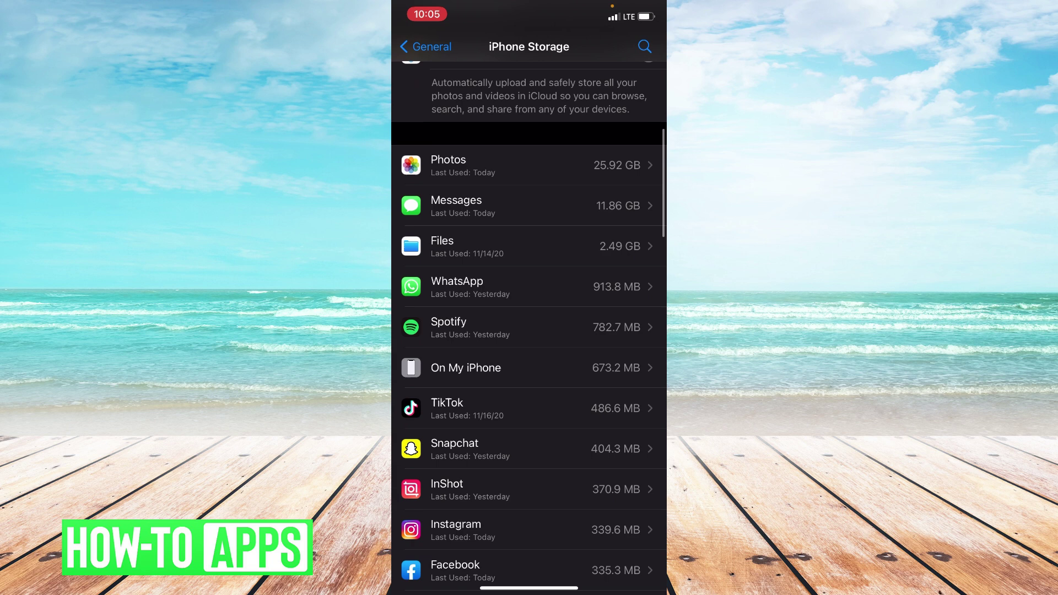
scroll(529, 321, down, 3)
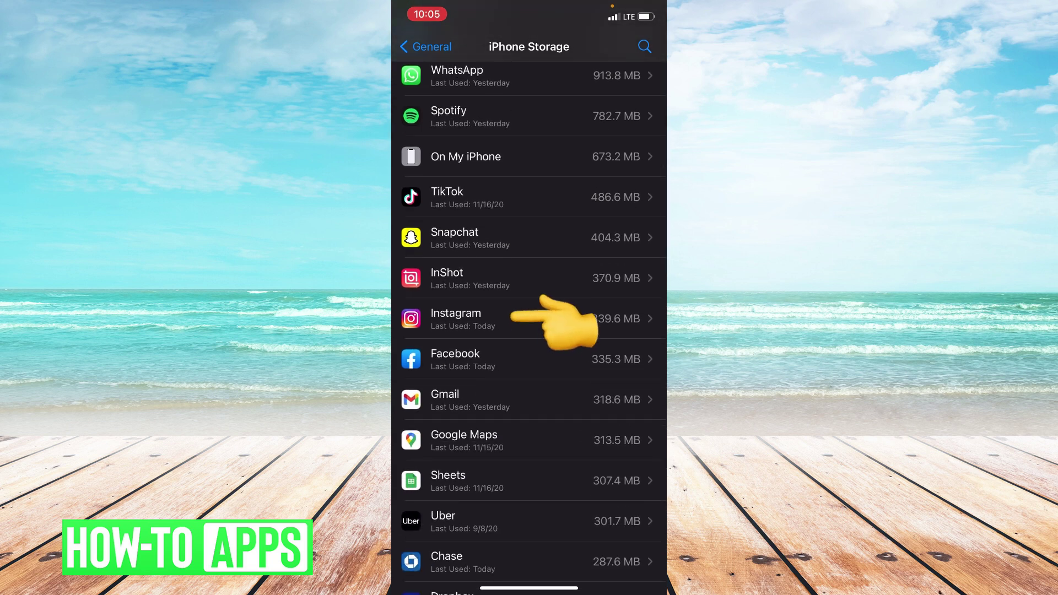
Select Instagram from the iPhone Storage app list to view its storage details
click(456, 319)
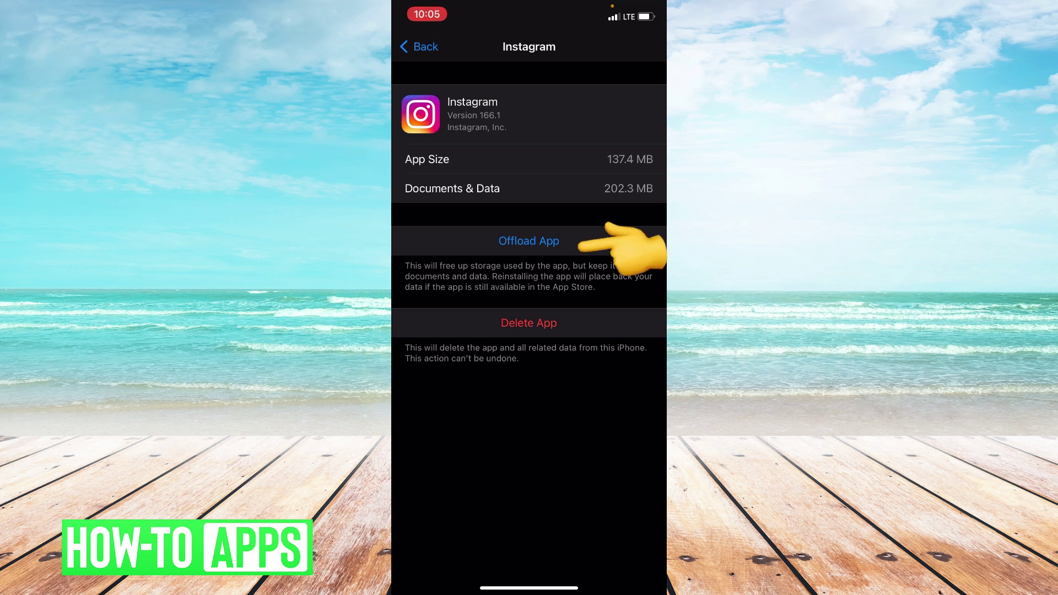
Offload Instagram, confirming the prompt, then reinstall it keeping its documents and data
click(529, 240)
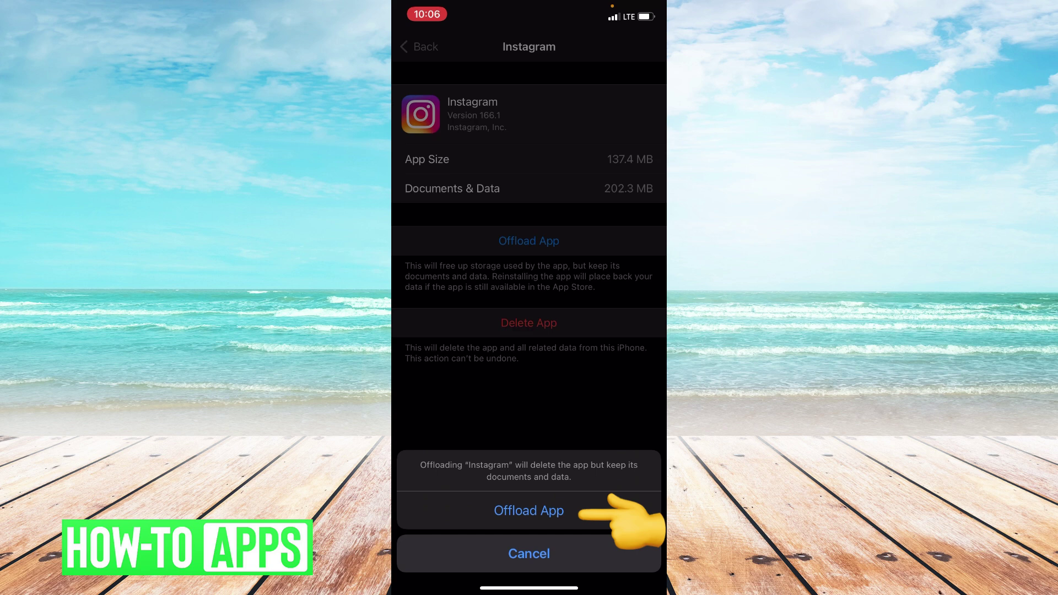
click(529, 511)
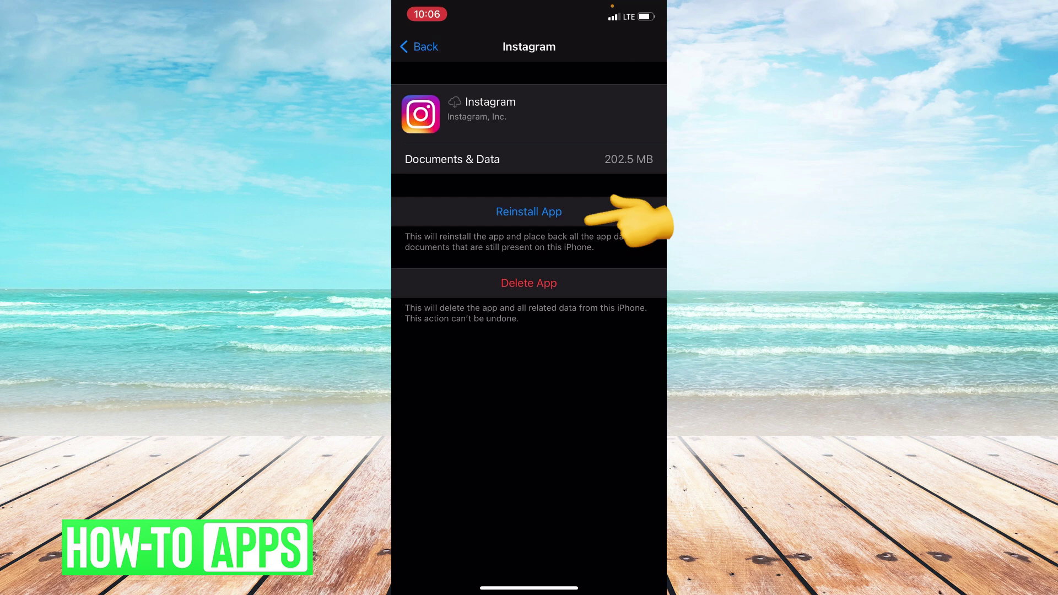
click(528, 211)
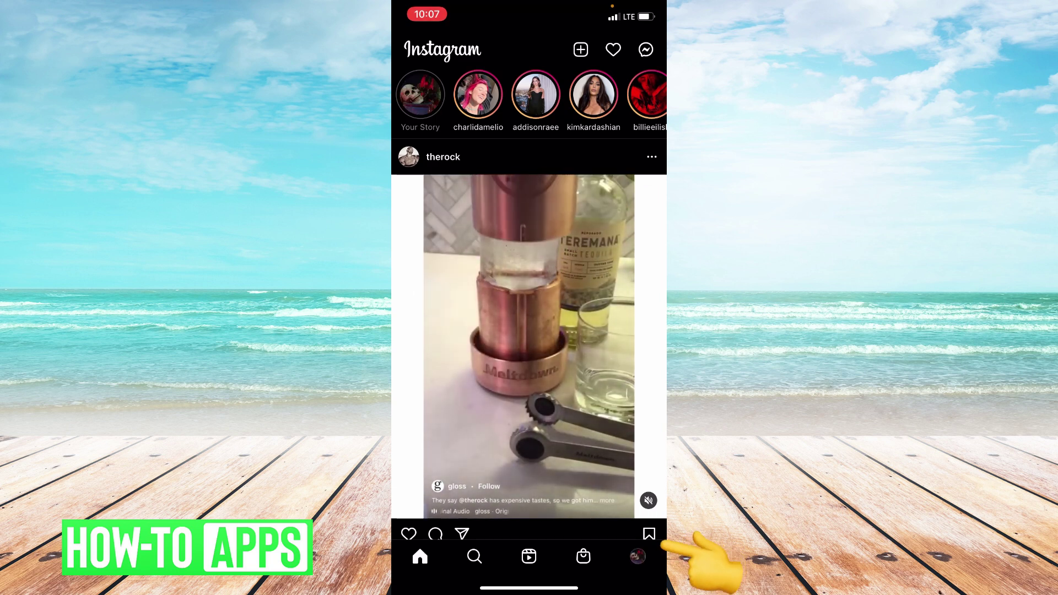
Go to the profile, the account menu, and into Instagram's Settings
click(637, 557)
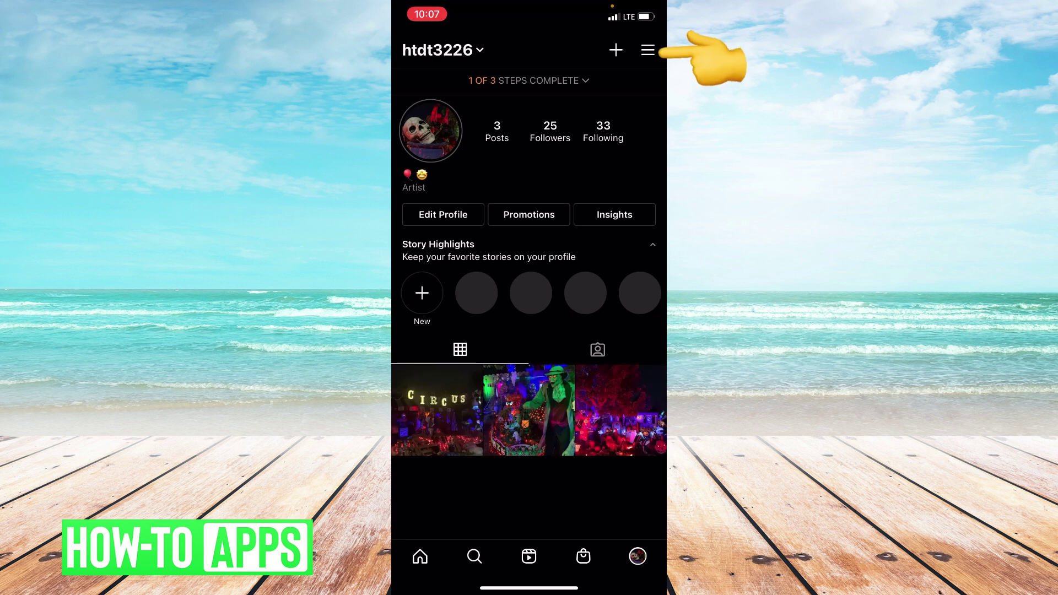
click(647, 50)
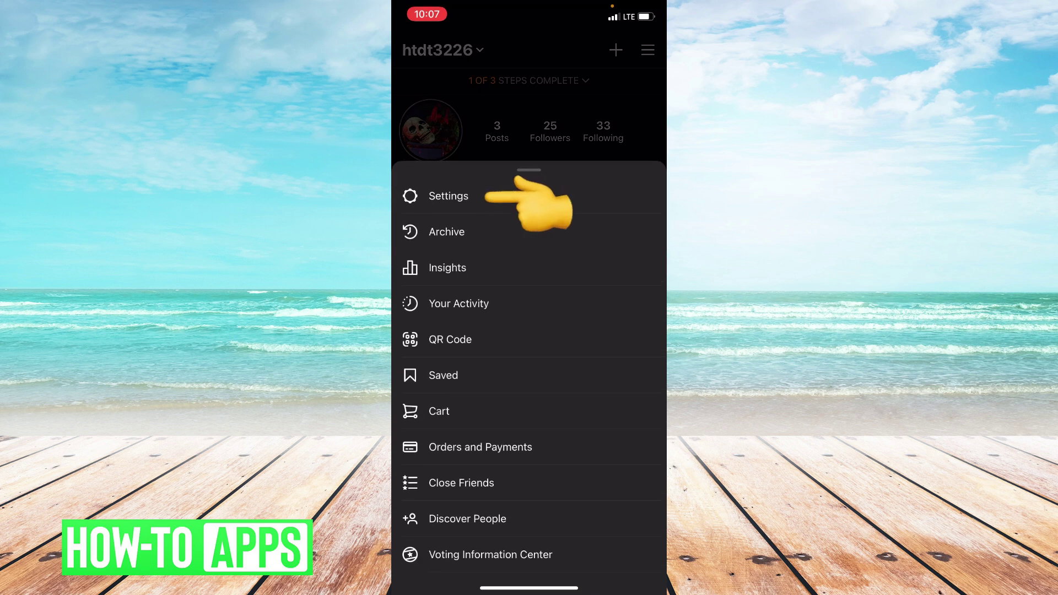
click(449, 196)
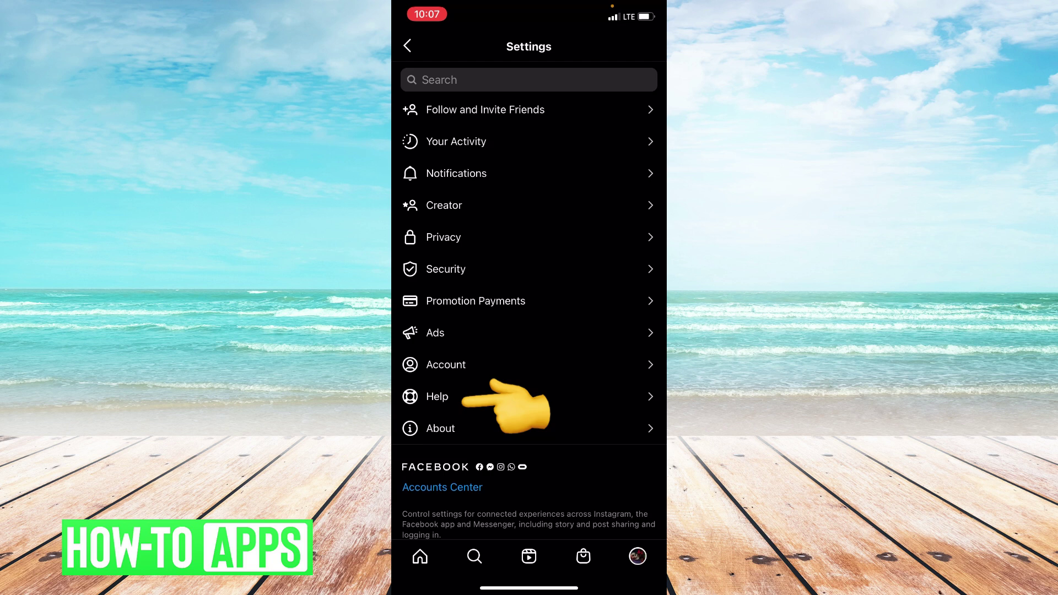
Choose Help, Report a Problem, then Something Isn't Working
click(436, 396)
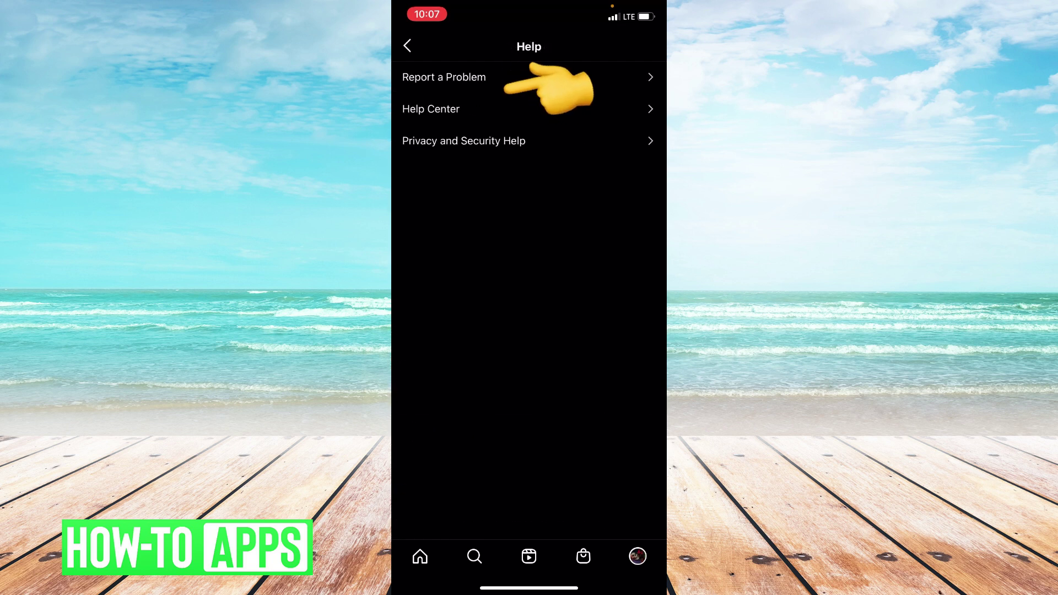
click(444, 77)
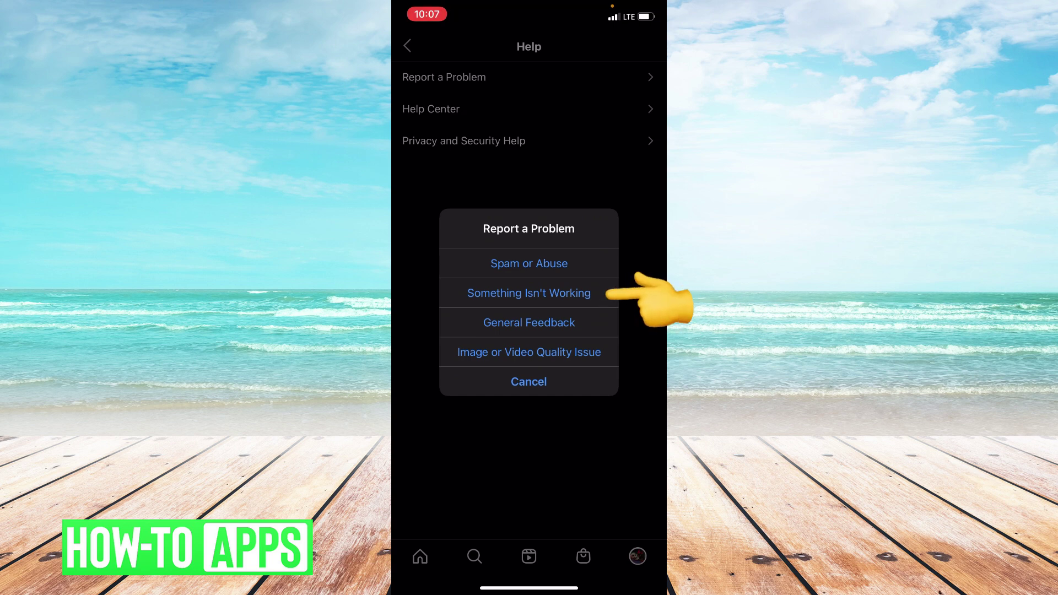
click(529, 294)
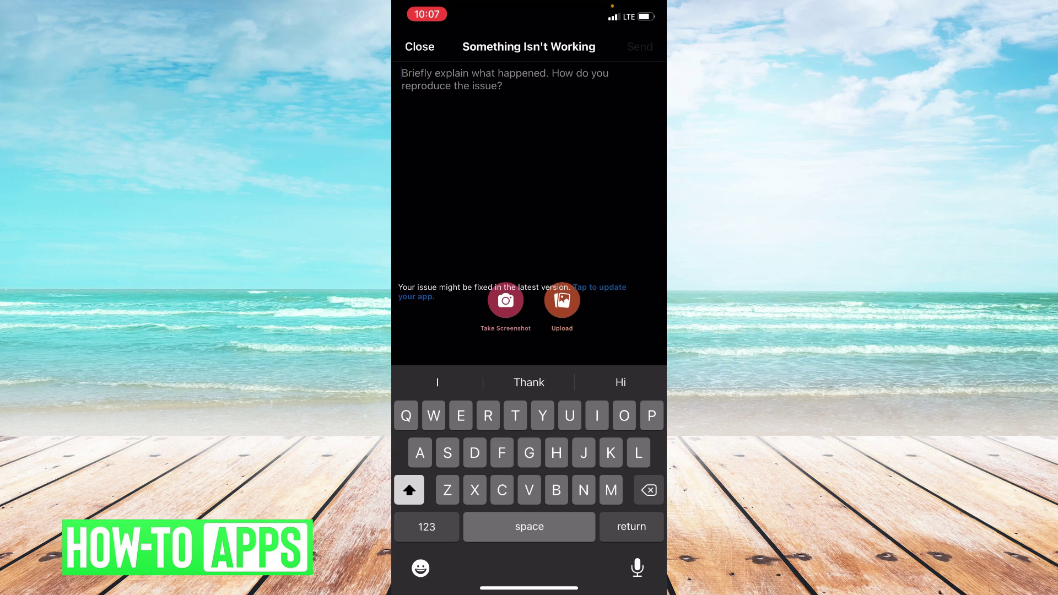
text(Instagram f)
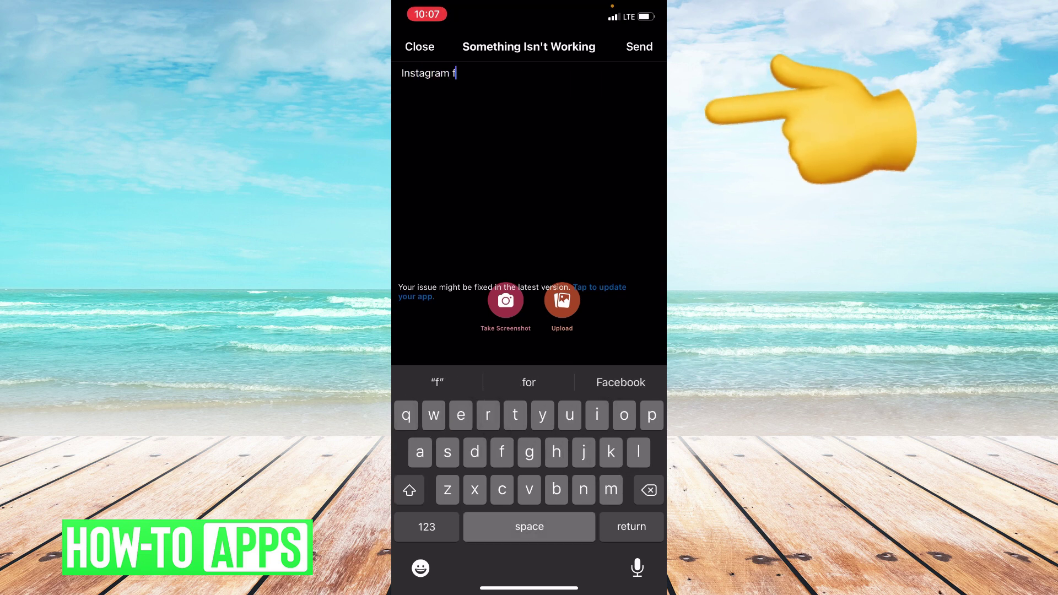
key(BackSpace)
text(reels not)
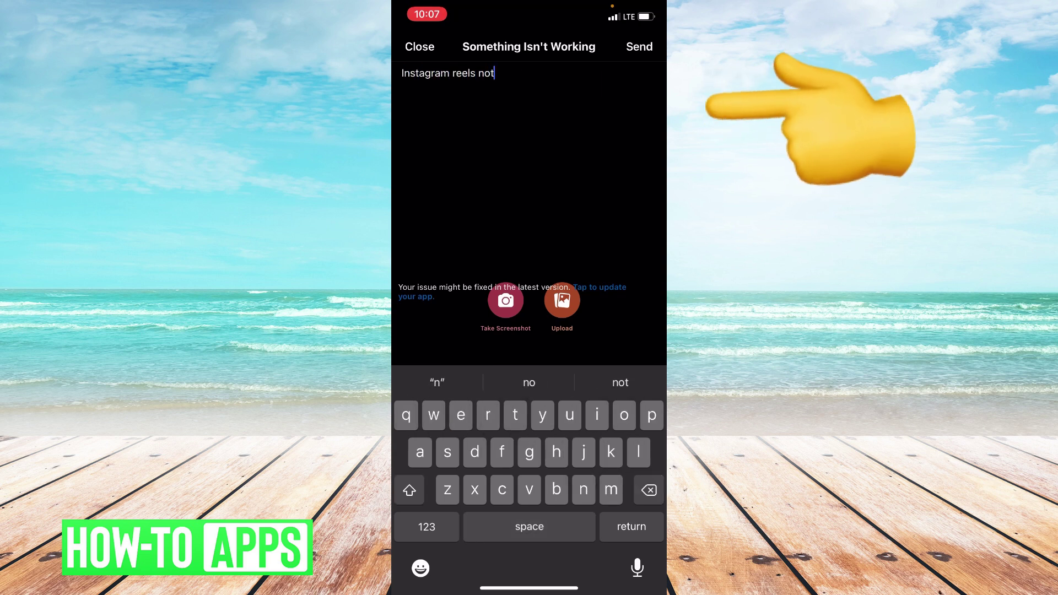
text( available in m)
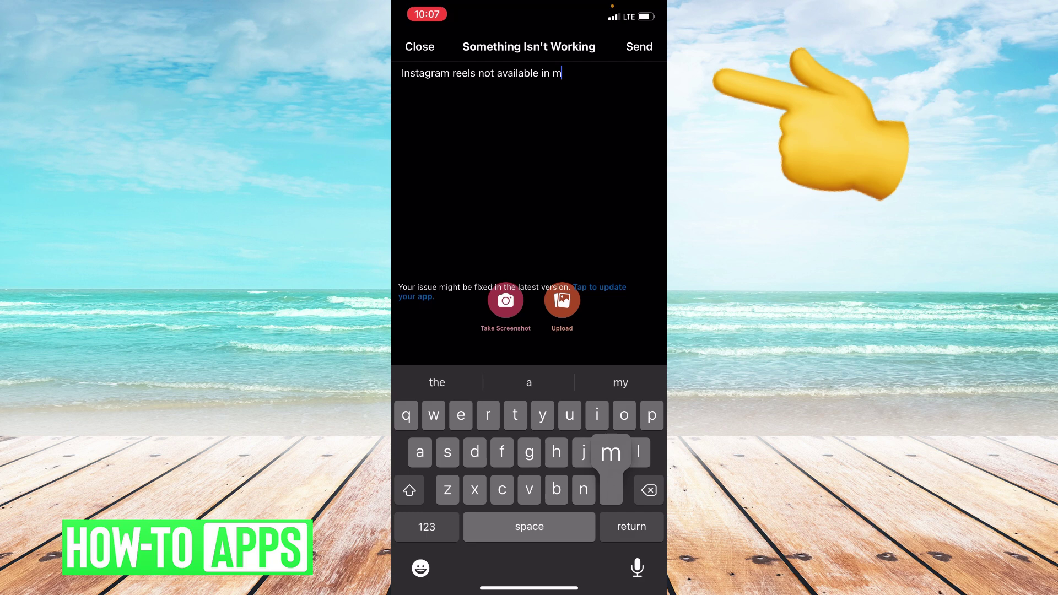
text(y app)
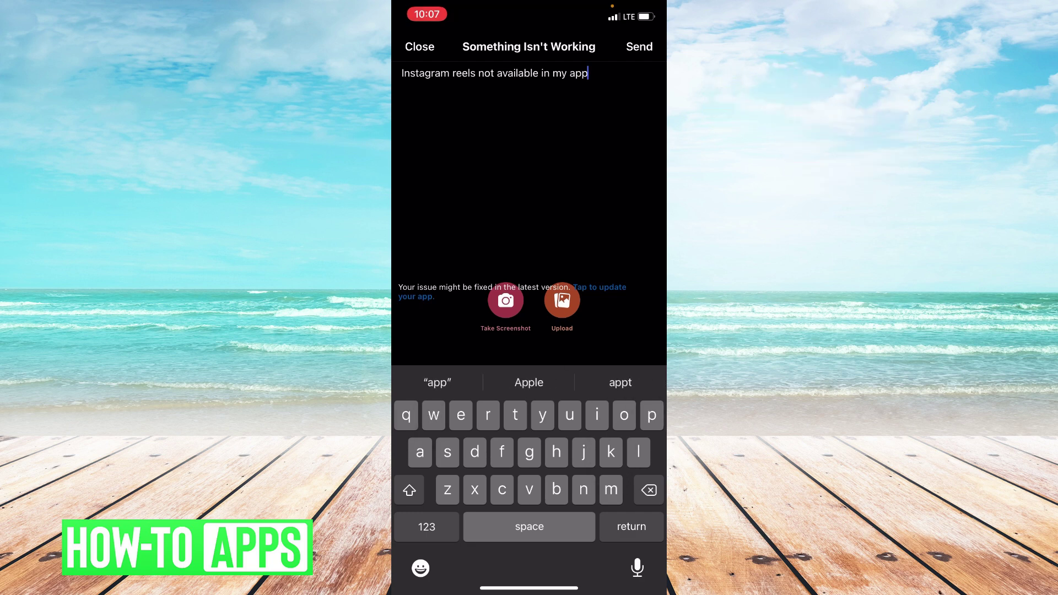
Send the report 'Instagram reels not available in my app'
click(640, 47)
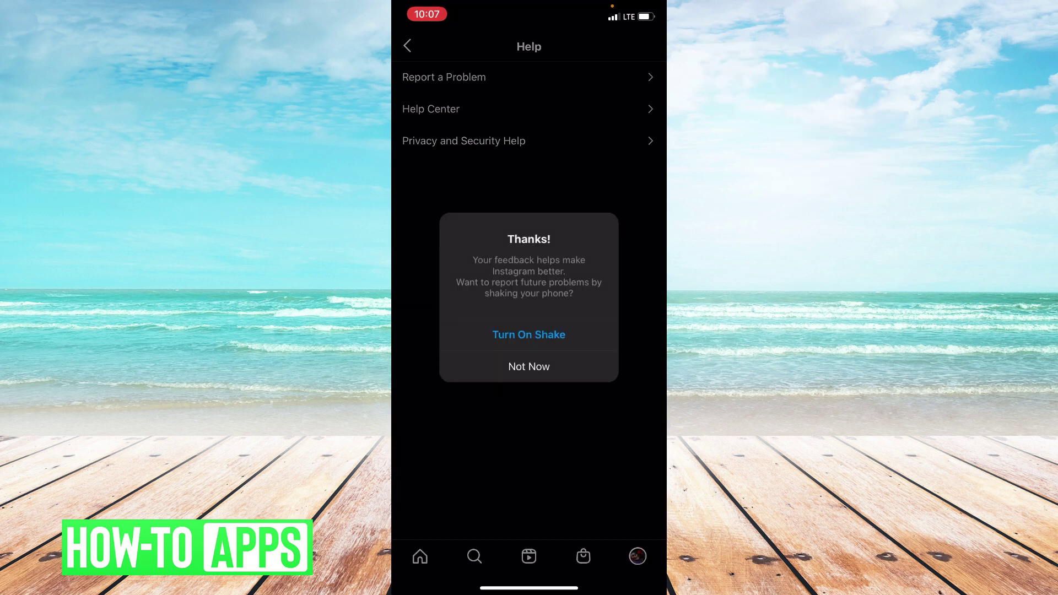